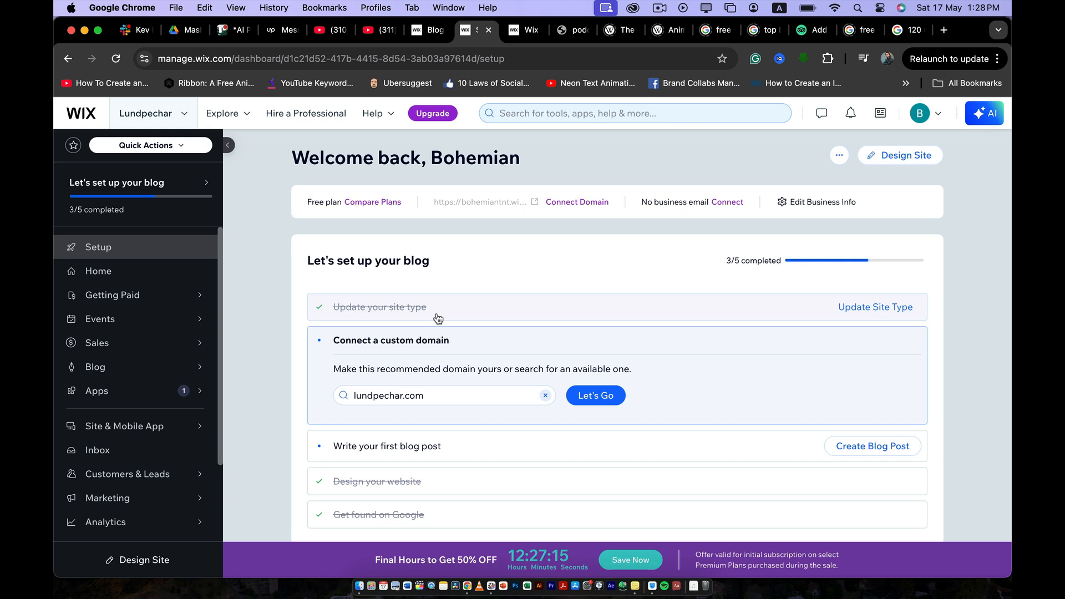
Add the Blog Recipes app from its Wix App Market page to the site and agree to its requested permissions
mouse_move(499, 201)
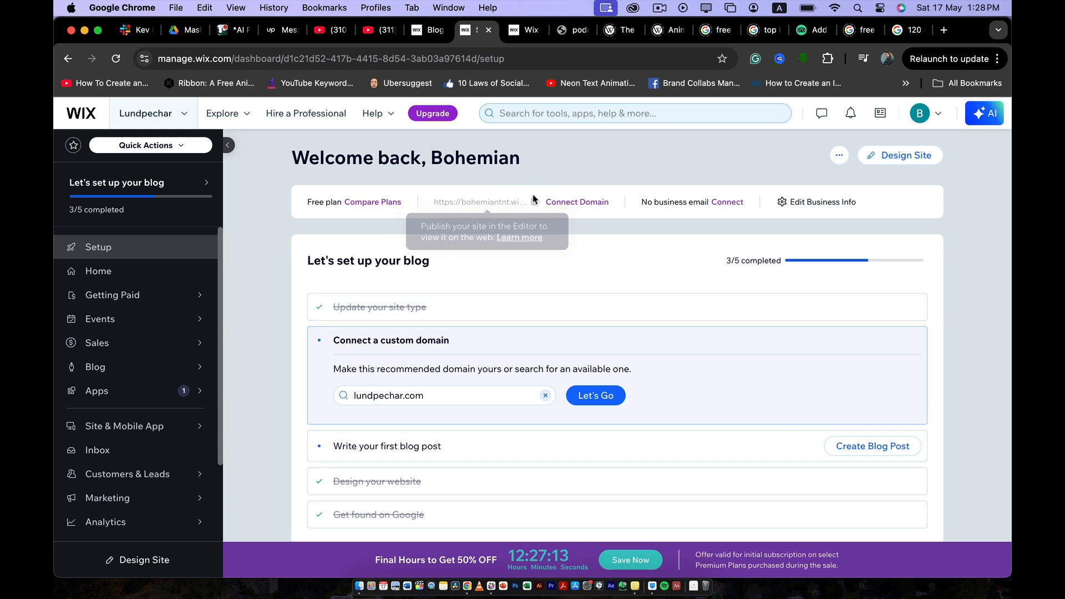
click(522, 234)
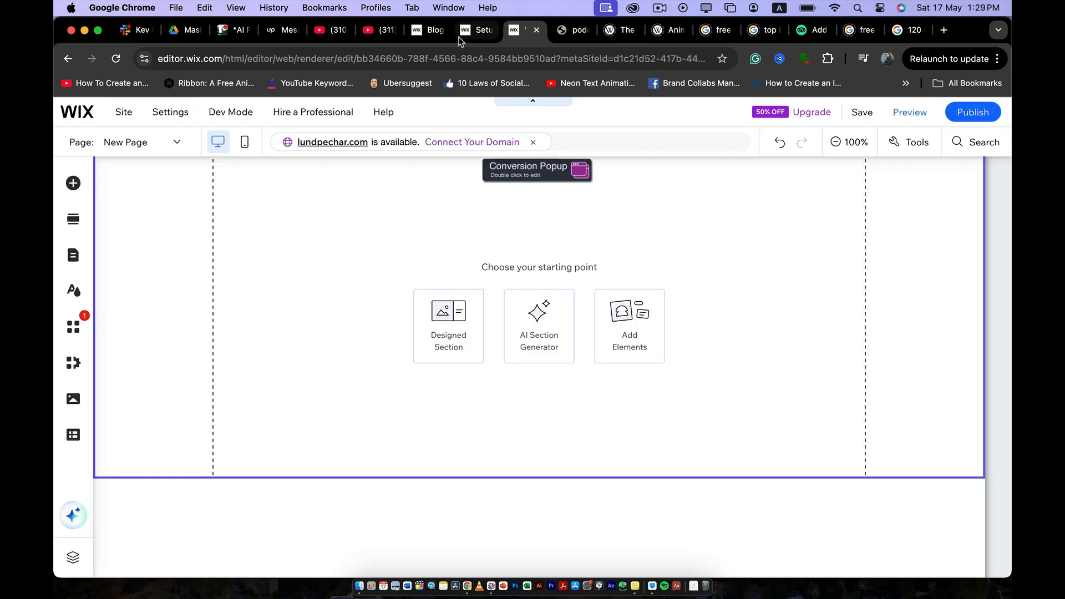
click(432, 35)
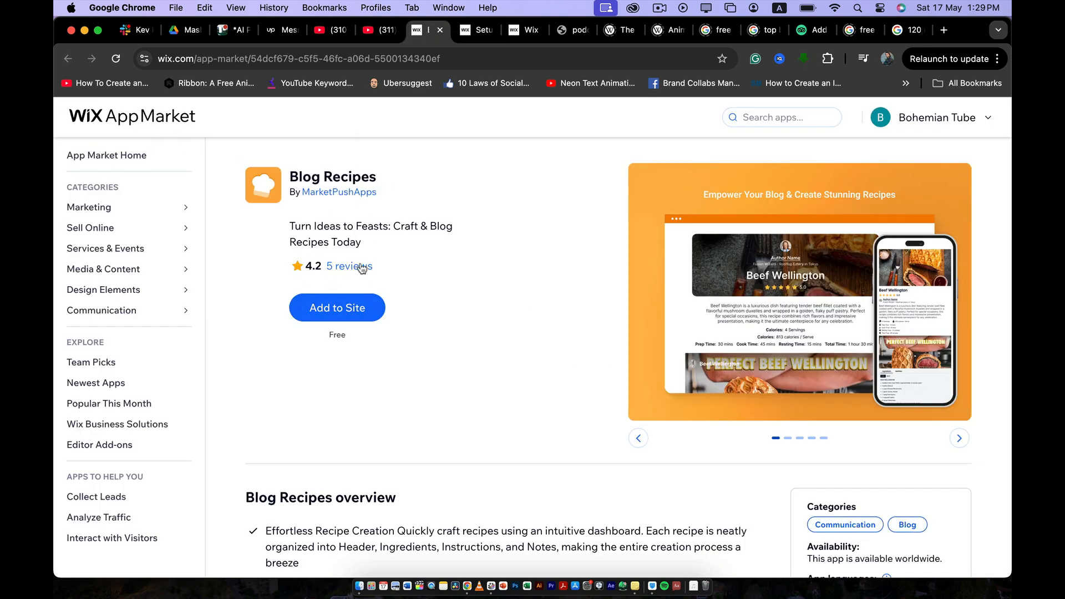
click(340, 309)
click(340, 308)
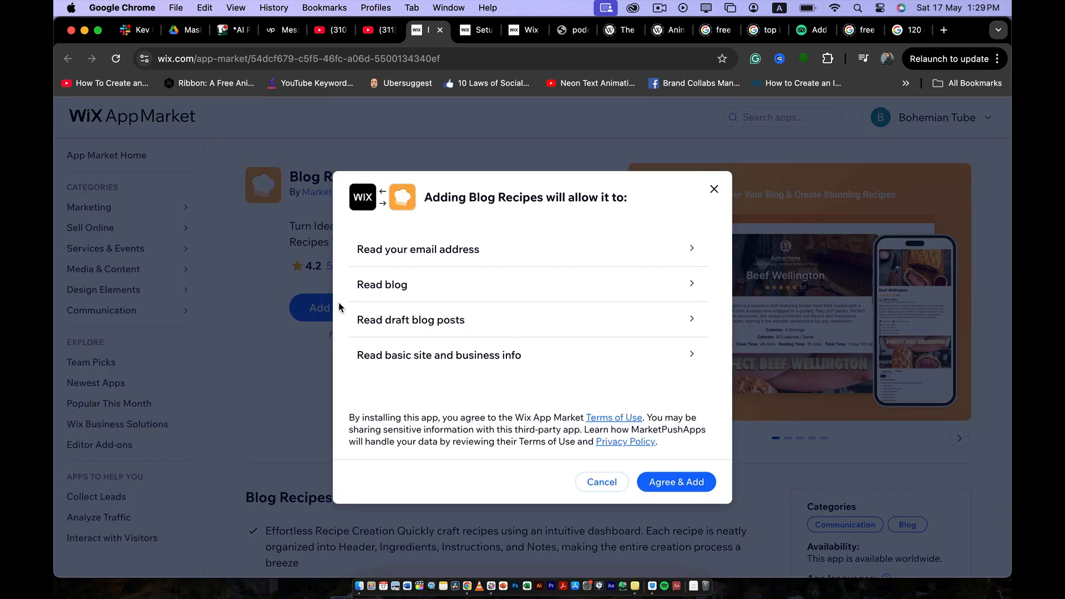
click(680, 482)
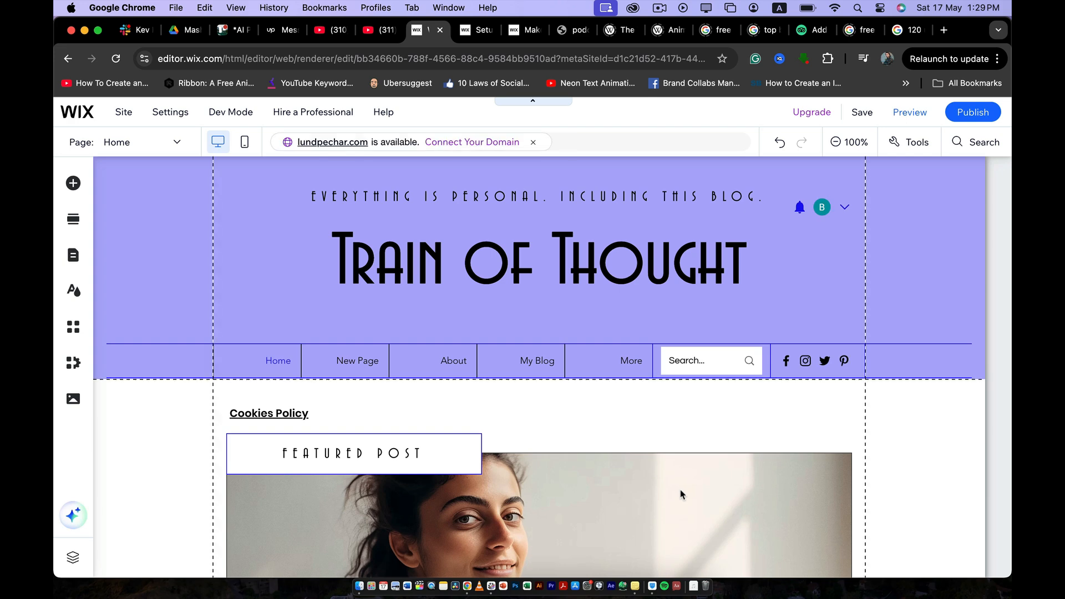
Open the Blog Recipes settings for the Recipe Widget below the post content on the Post page
scroll(629, 412, down, 3)
scroll(630, 411, down, 4)
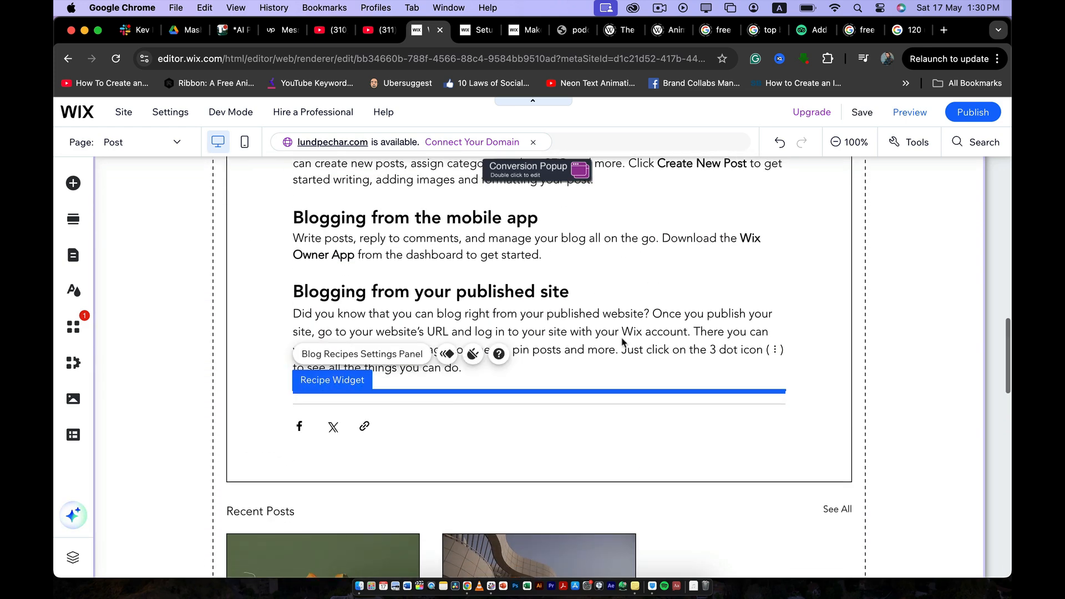
scroll(481, 291, up, 10)
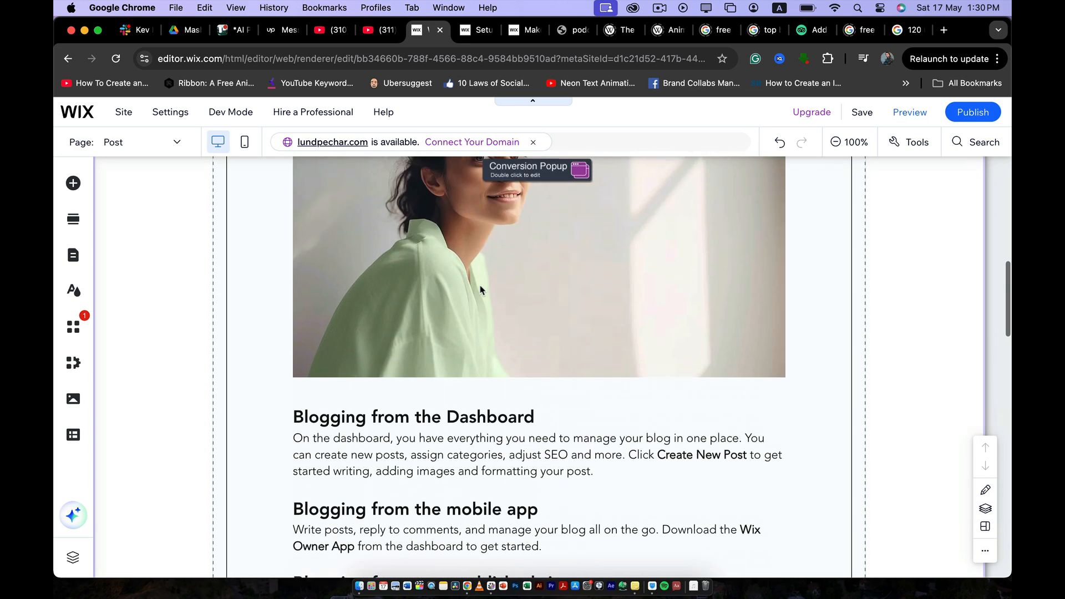
scroll(482, 290, down, 8)
scroll(480, 289, down, 3)
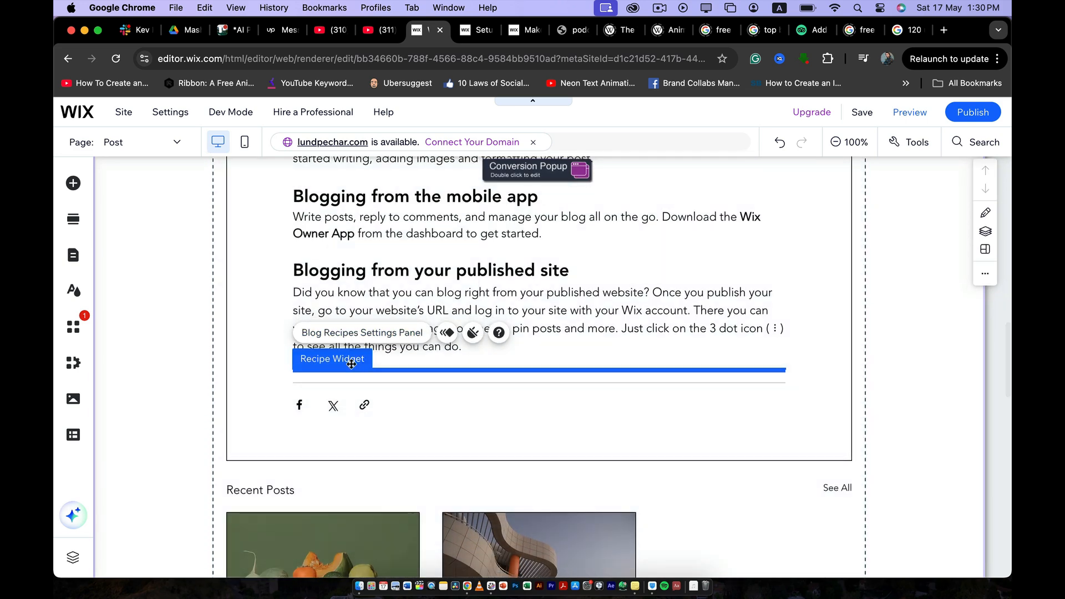
click(362, 332)
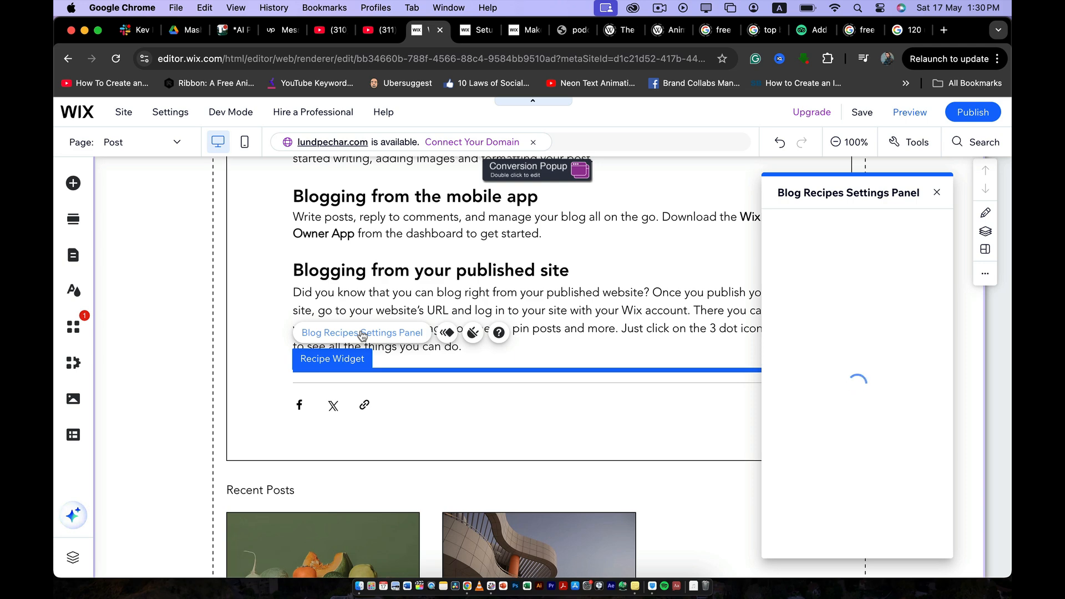
Examine the sample Beef Wellington recipe's header, its ingredients list and its first instructions in the Recipe Widget
scroll(388, 410, down, 4)
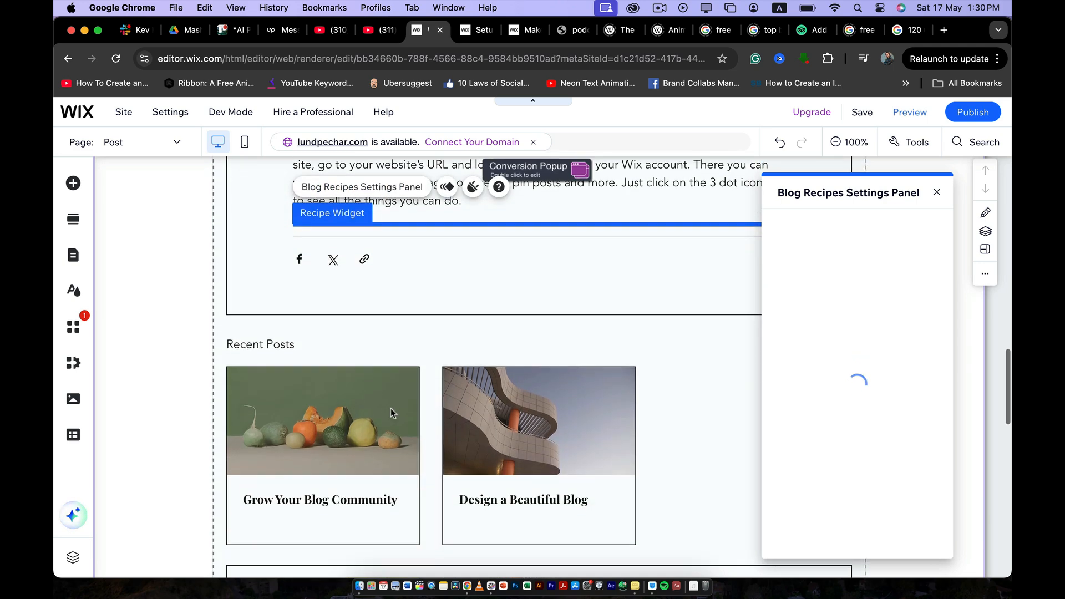
scroll(391, 413, up, 4)
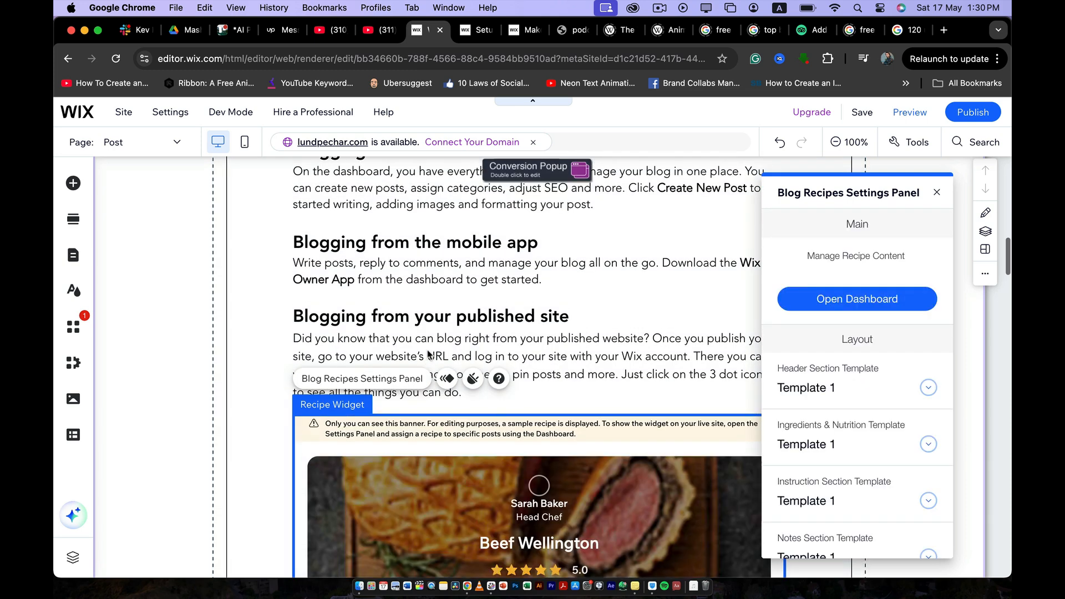
scroll(435, 321, down, 3)
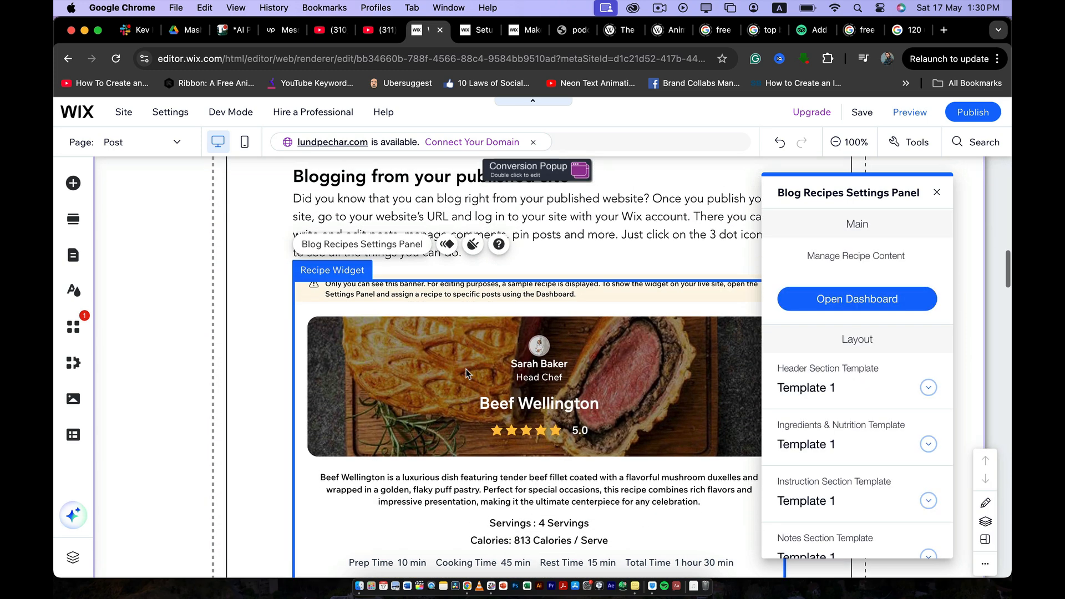
scroll(466, 369, up, 1)
scroll(466, 368, down, 3)
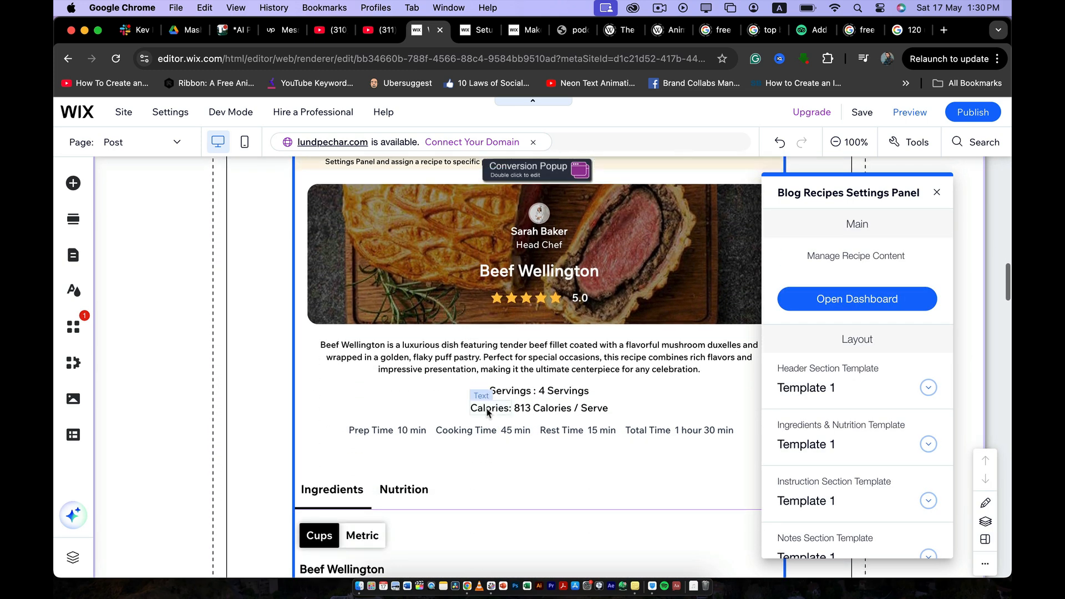
scroll(488, 408, down, 10)
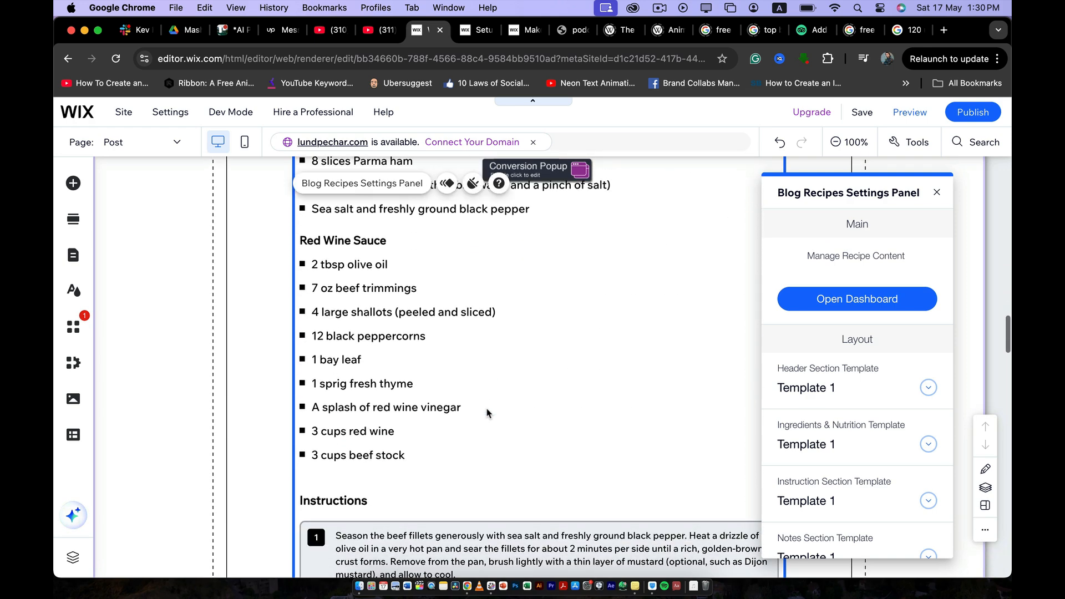
scroll(487, 414, down, 3)
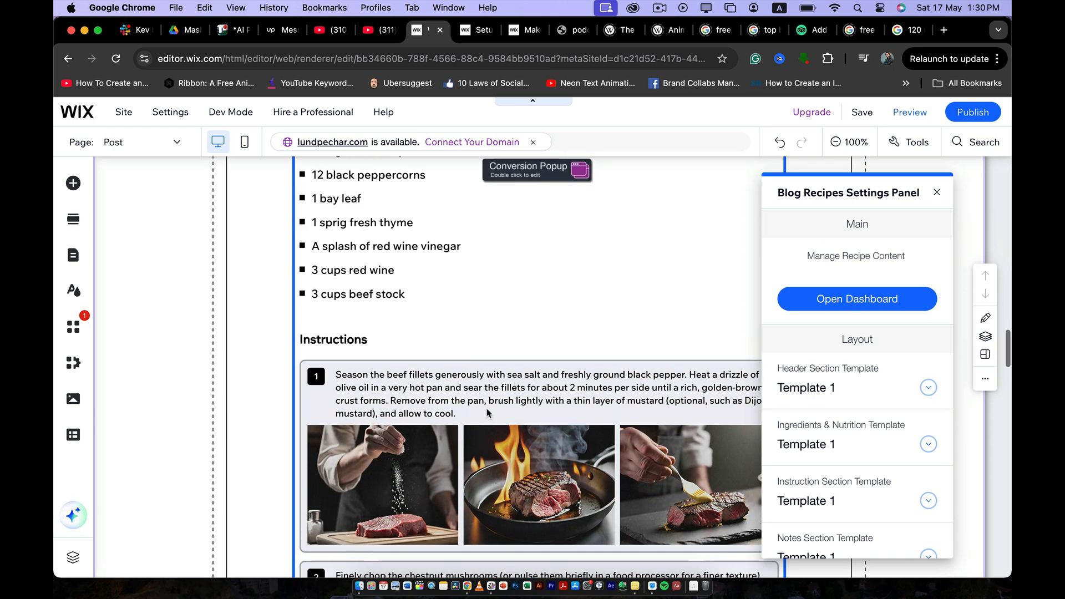
scroll(487, 408, up, 4)
scroll(454, 345, down, 2)
scroll(454, 345, down, 3)
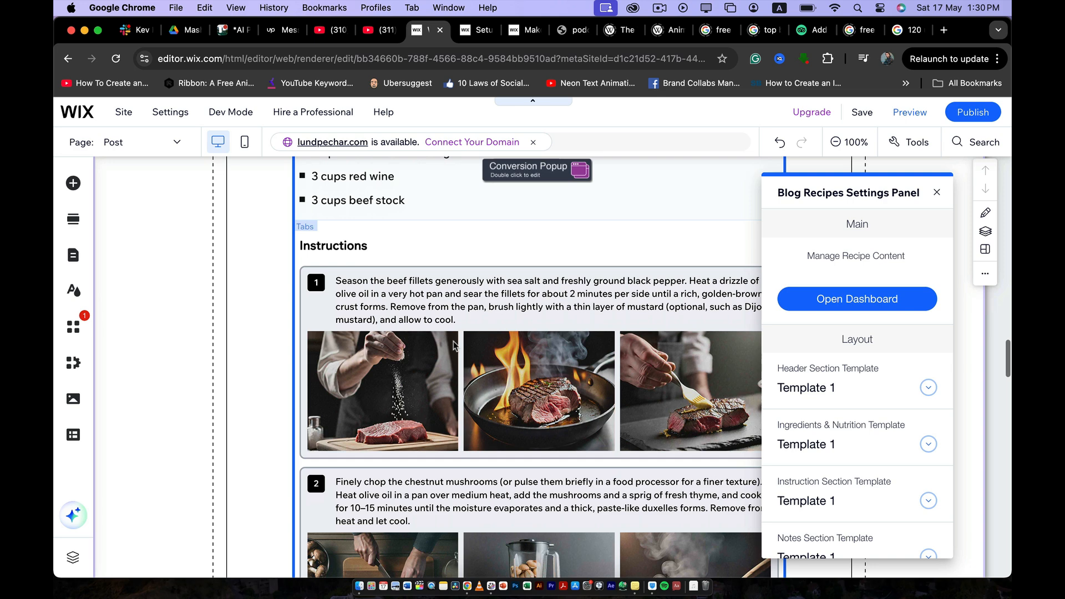
scroll(433, 311, up, 7)
scroll(415, 275, up, 4)
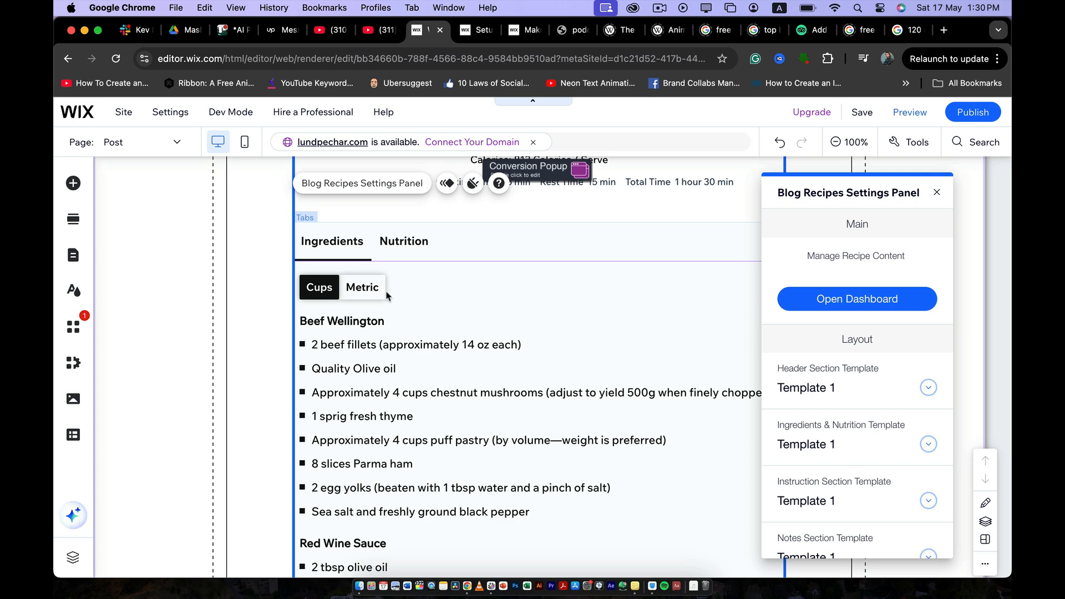
Review the sample recipe from its ingredients through all the illustrated instruction steps to the closing notes
scroll(427, 344, down, 1)
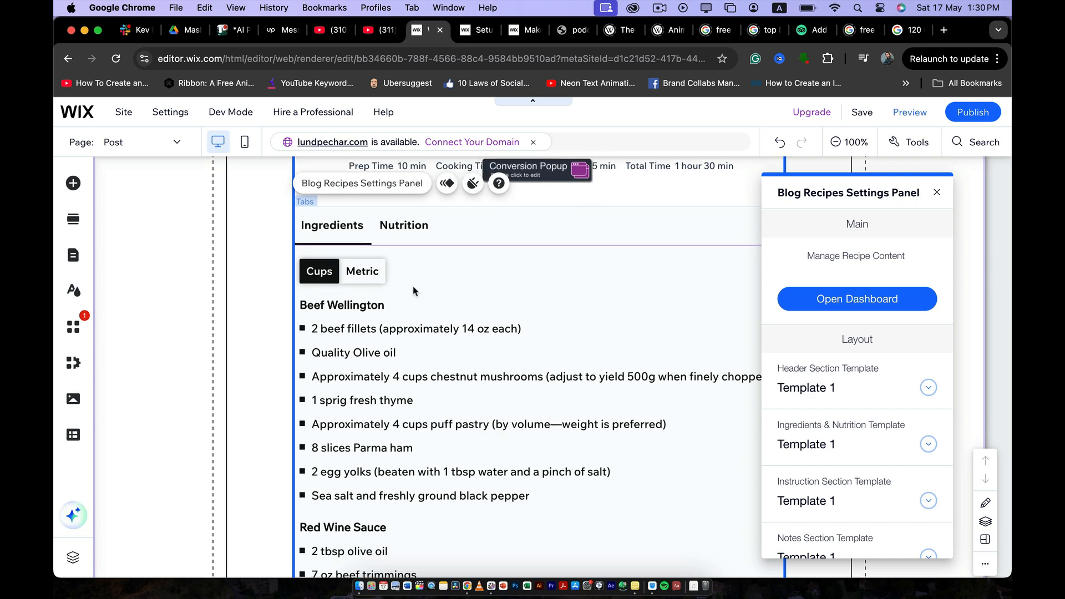
scroll(416, 299, down, 4)
scroll(419, 309, down, 8)
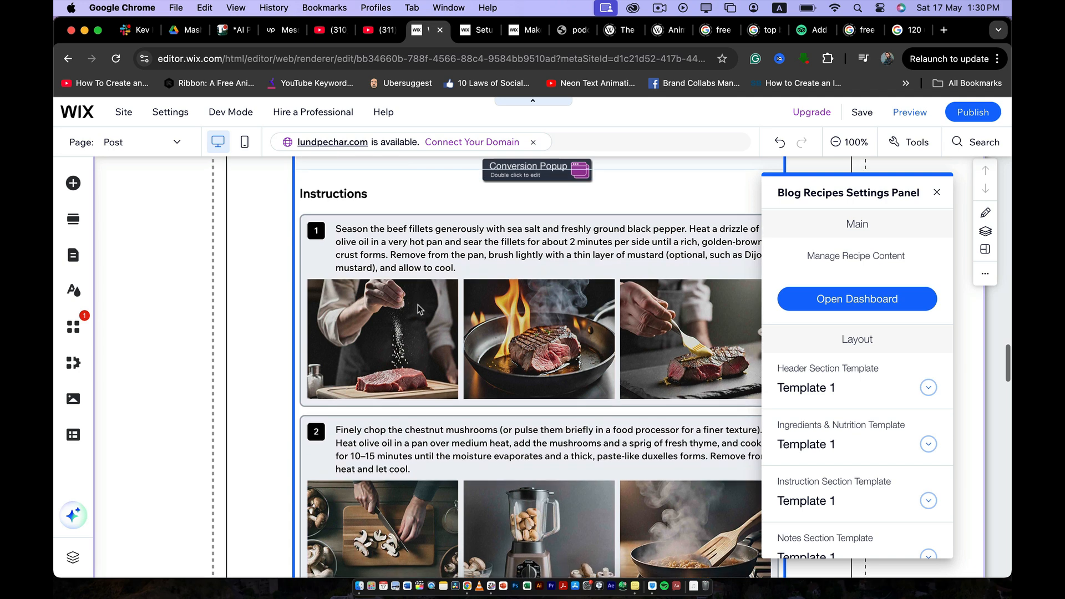
scroll(476, 367, down, 3)
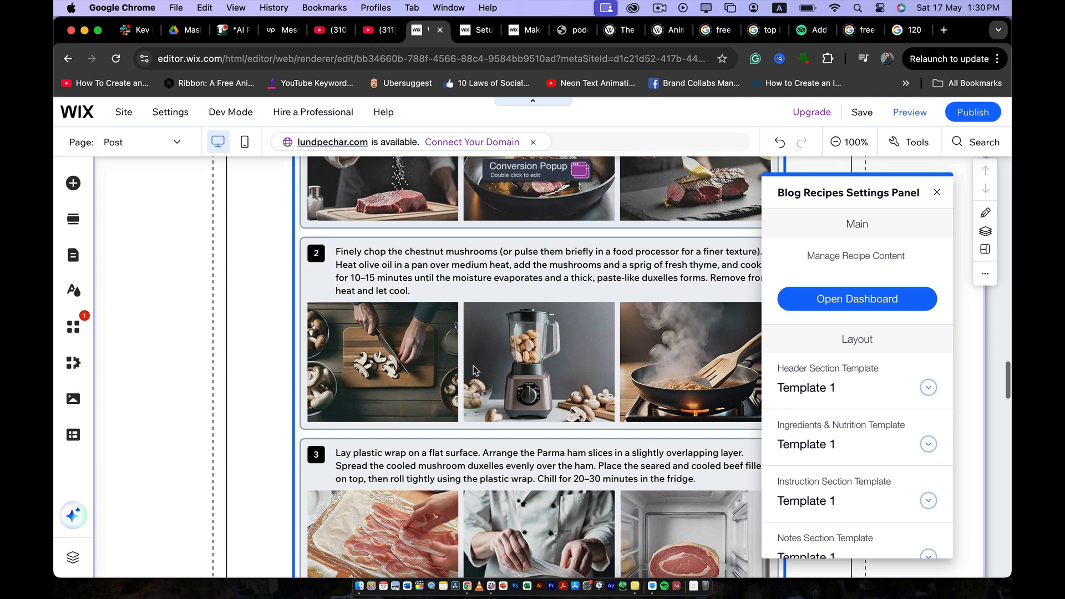
scroll(477, 371, down, 4)
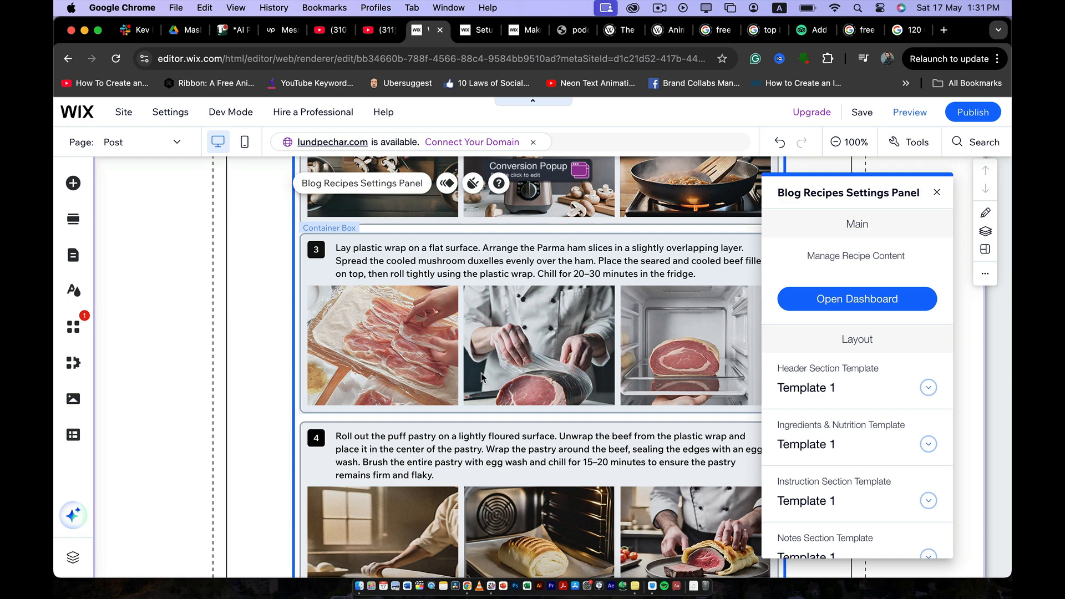
scroll(481, 373, down, 6)
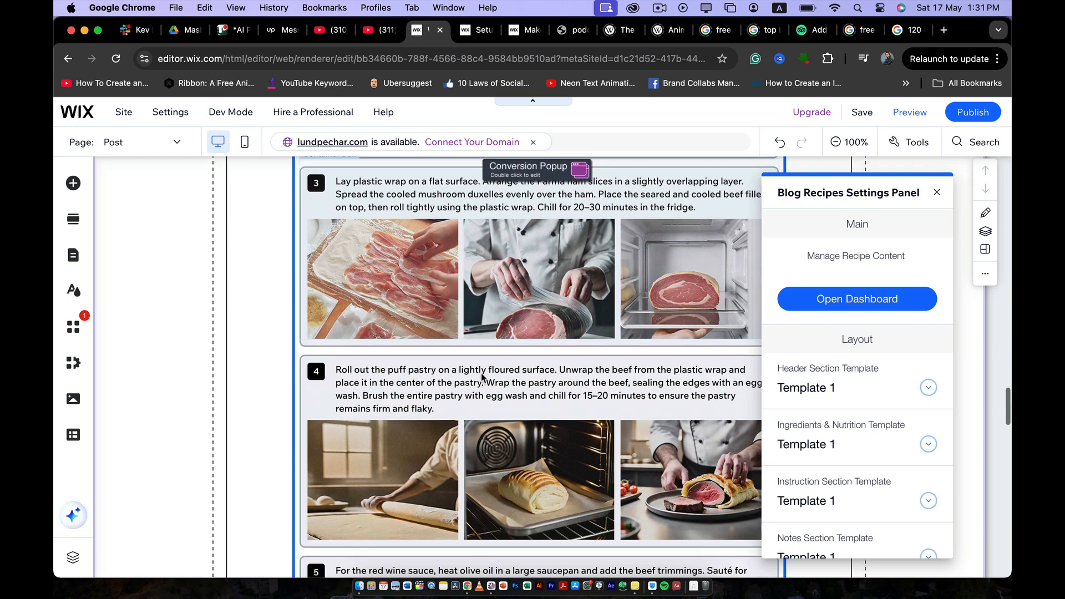
scroll(480, 375, down, 2)
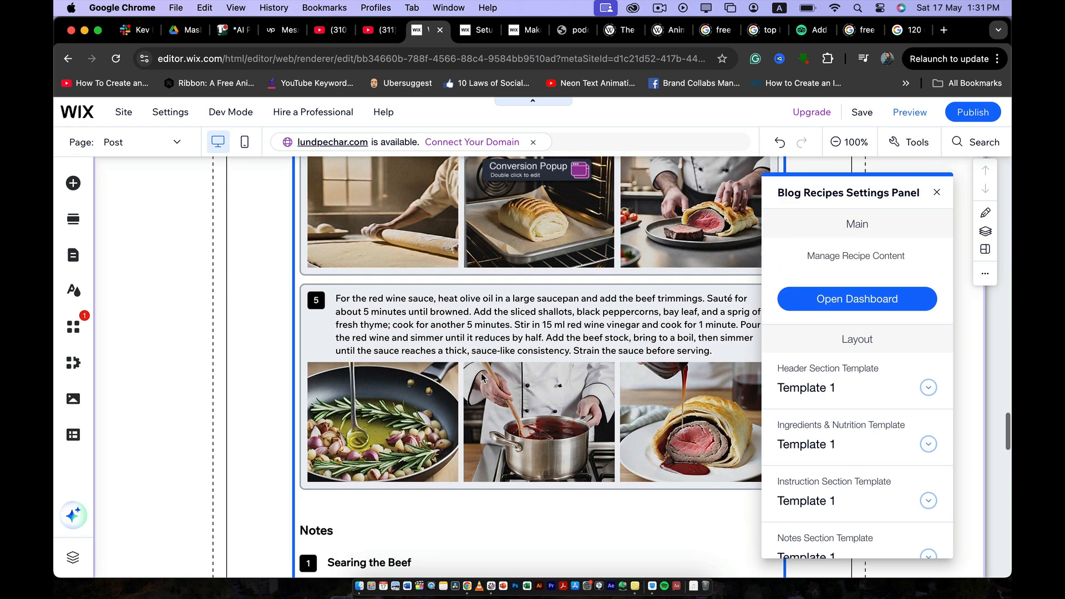
scroll(476, 369, down, 3)
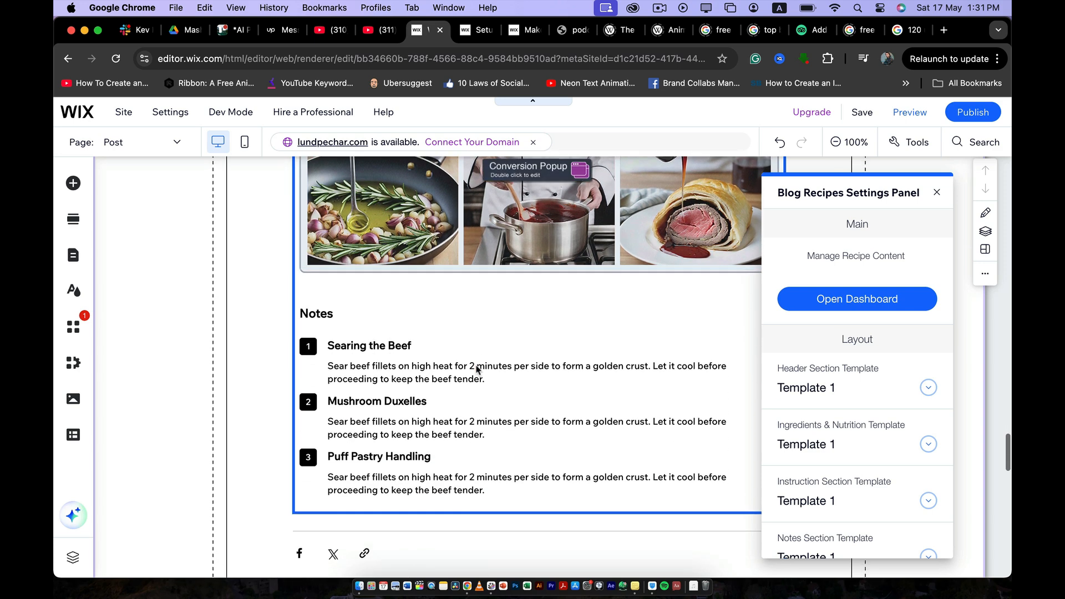
scroll(476, 369, up, 3)
scroll(475, 369, up, 5)
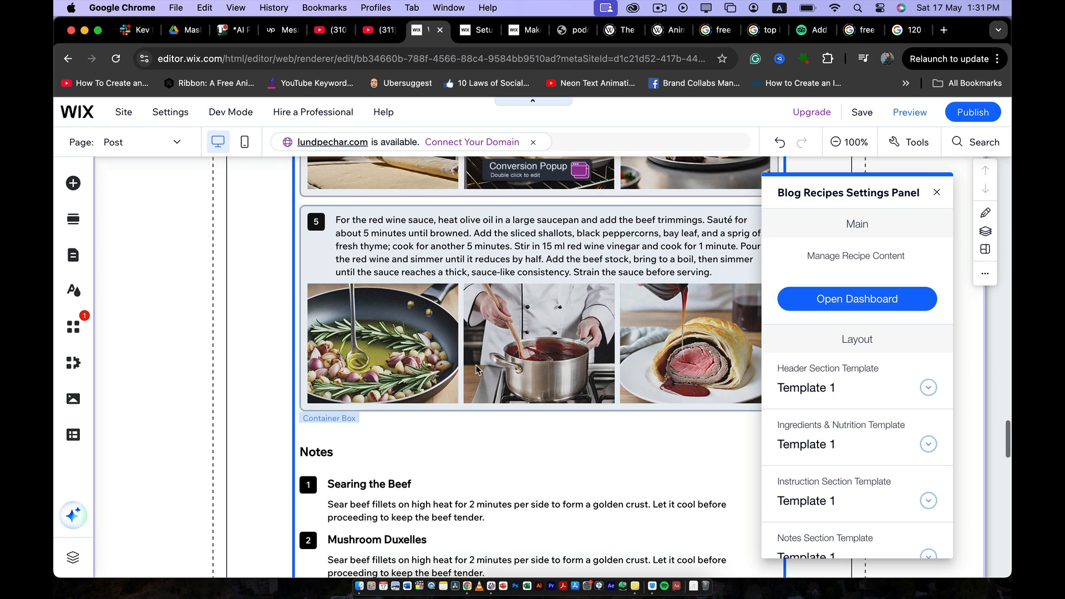
scroll(475, 369, up, 2)
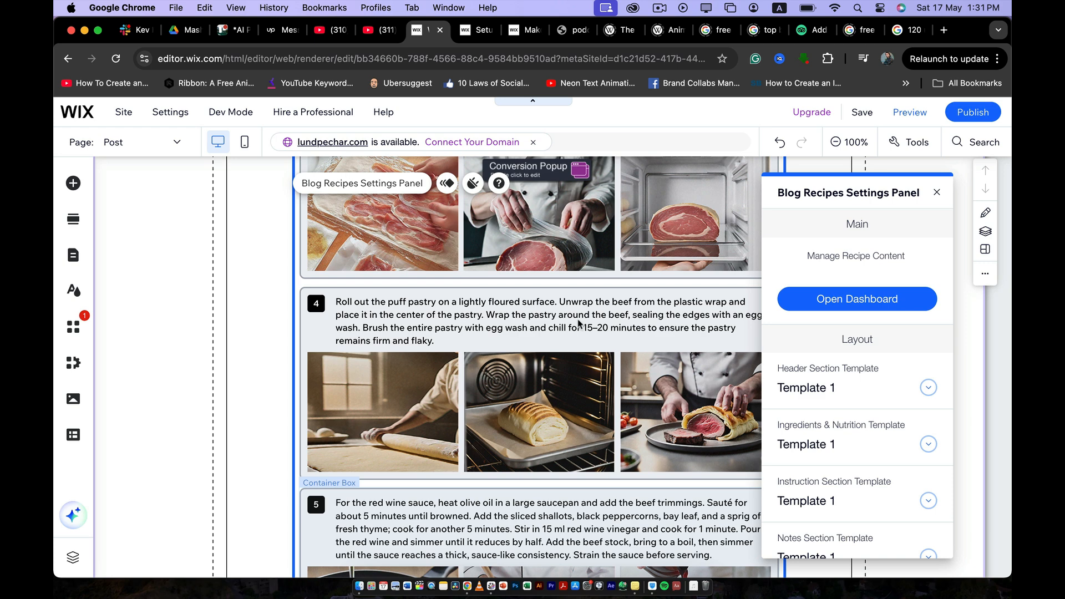
Open the Blog Recipes dashboard and start creating a new recipe manually, without AI
click(812, 300)
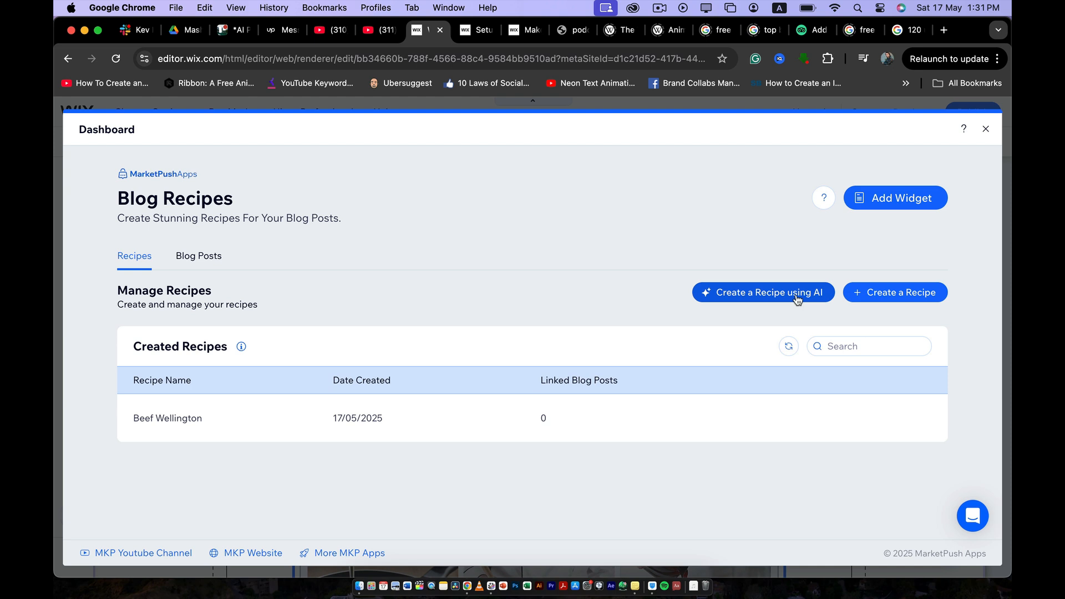
click(893, 294)
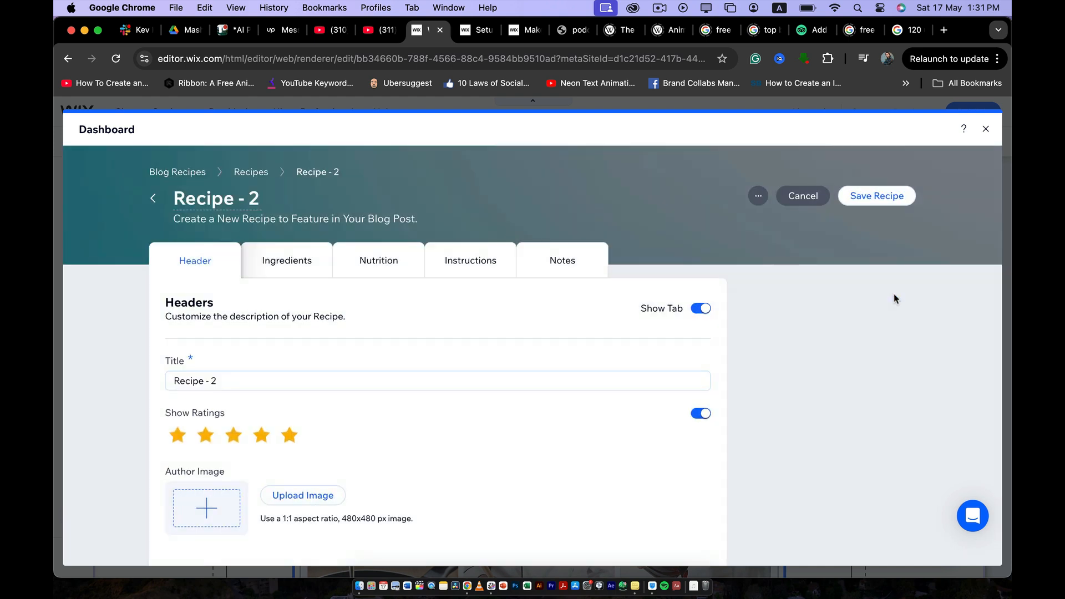
Examine the new recipe's header fields, from title, ratings and author details to description, servings, video URL and preparation times
scroll(547, 369, down, 3)
scroll(385, 285, up, 2)
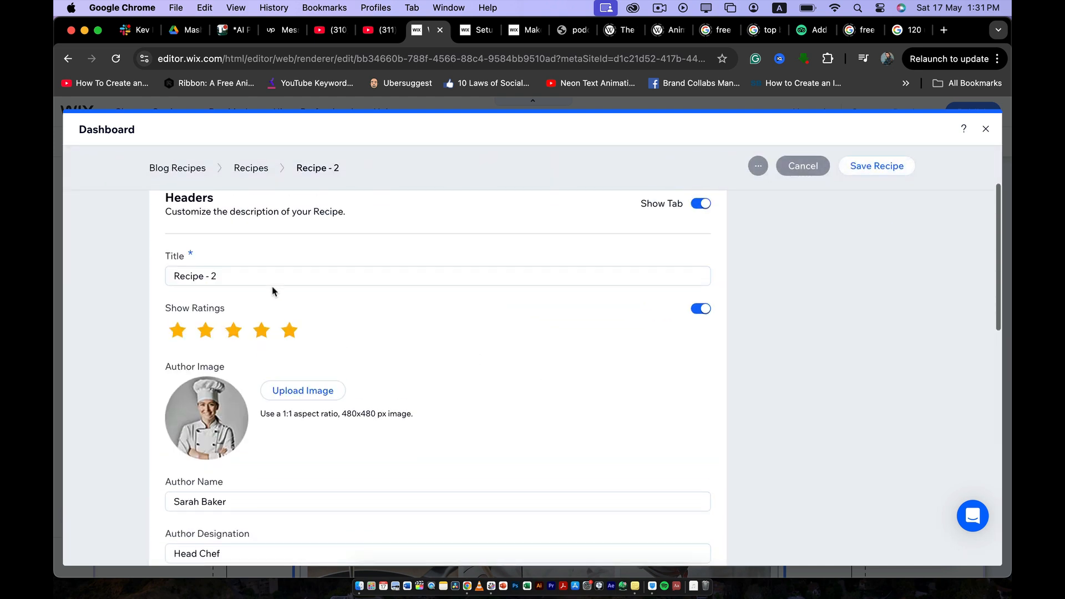
scroll(266, 283, down, 3)
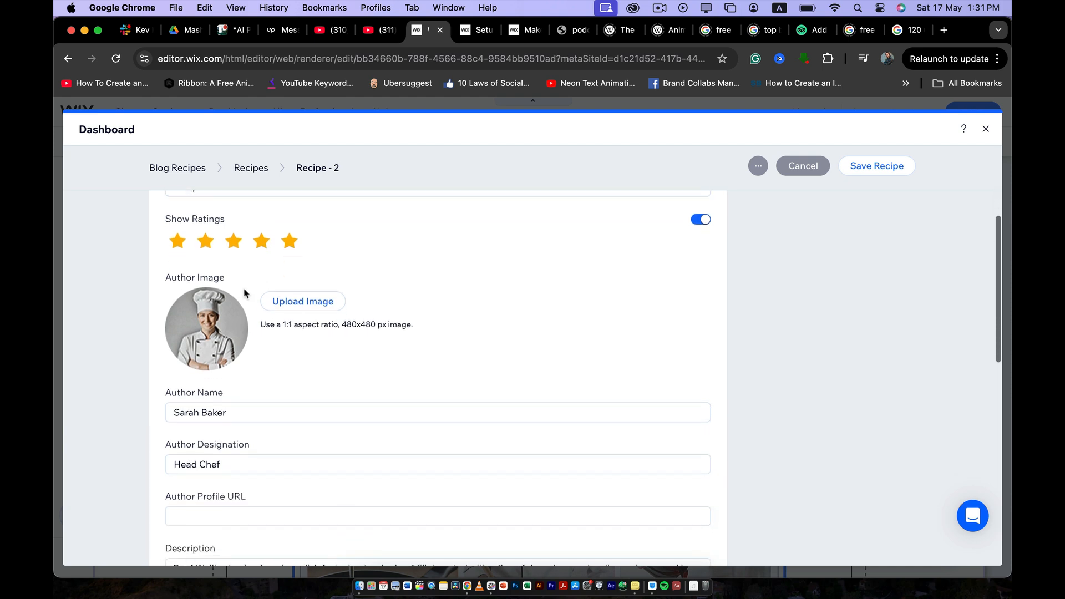
scroll(290, 318, down, 3)
scroll(289, 318, down, 1)
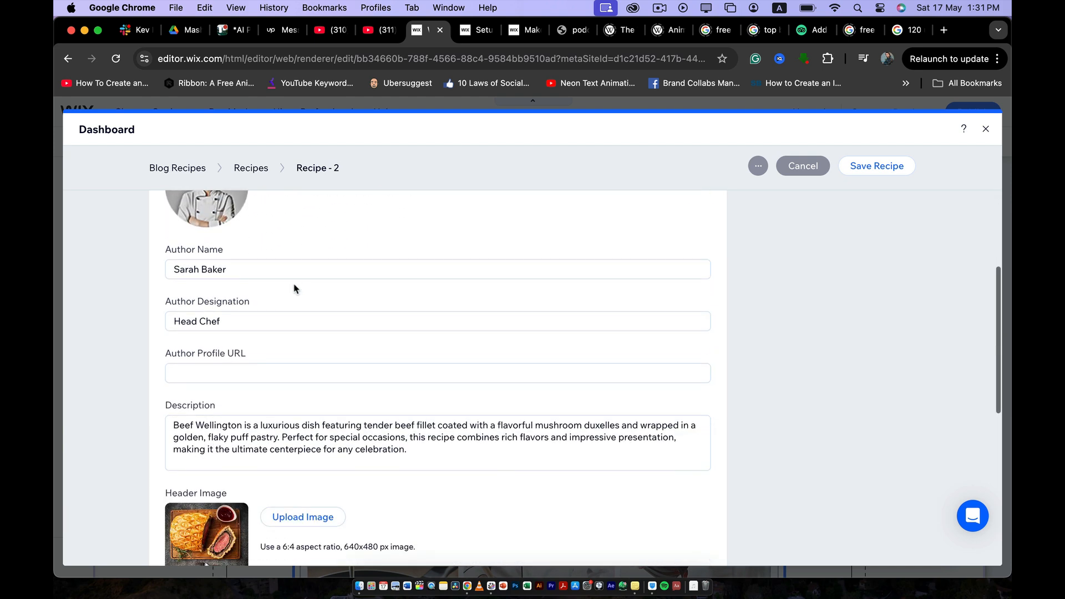
scroll(292, 318, down, 2)
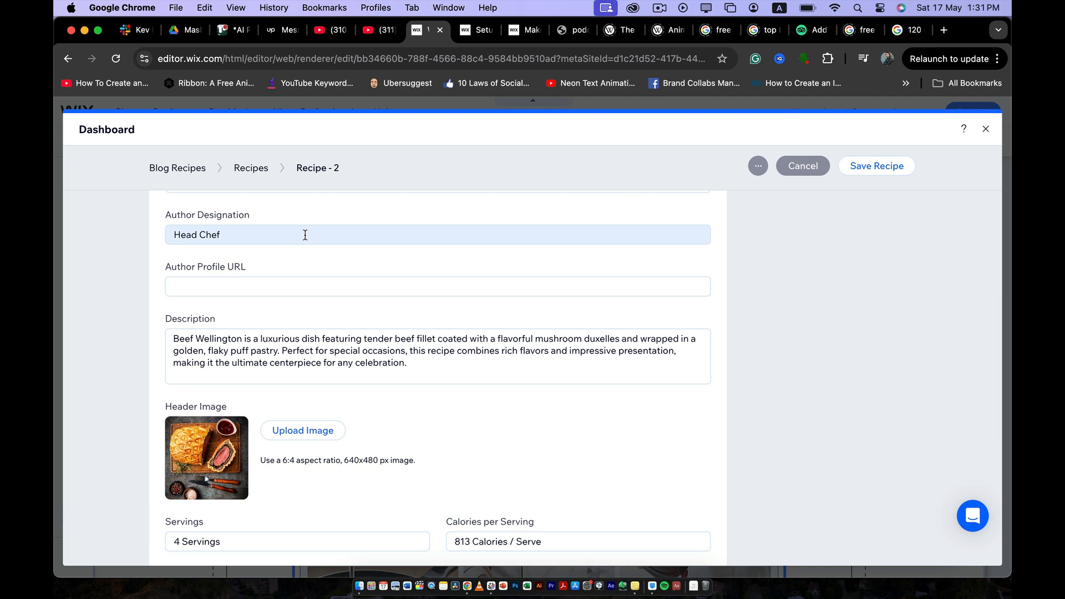
scroll(307, 304, down, 2)
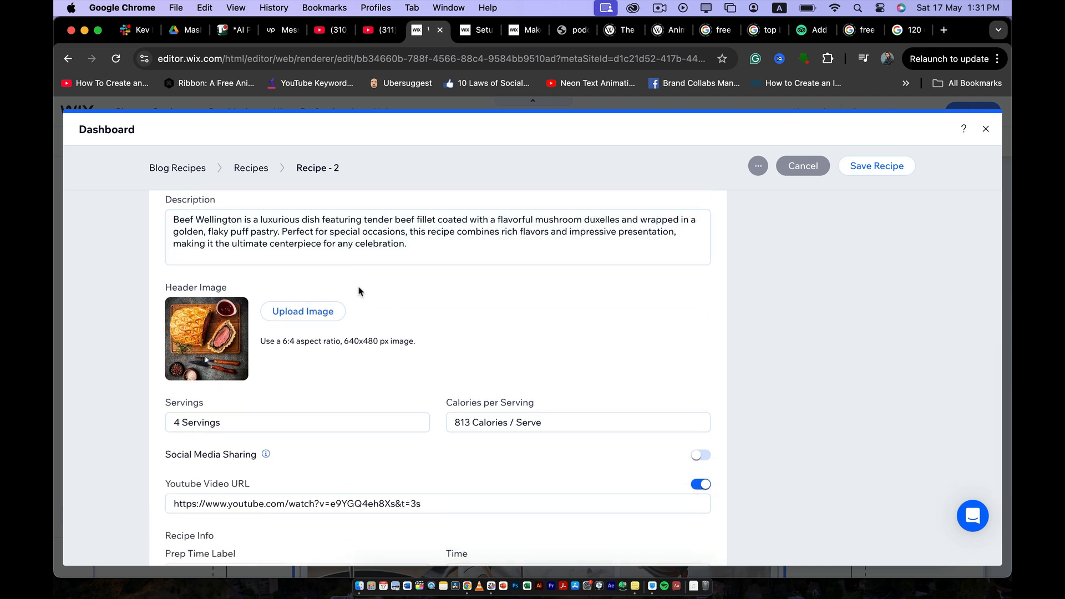
scroll(372, 280, down, 2)
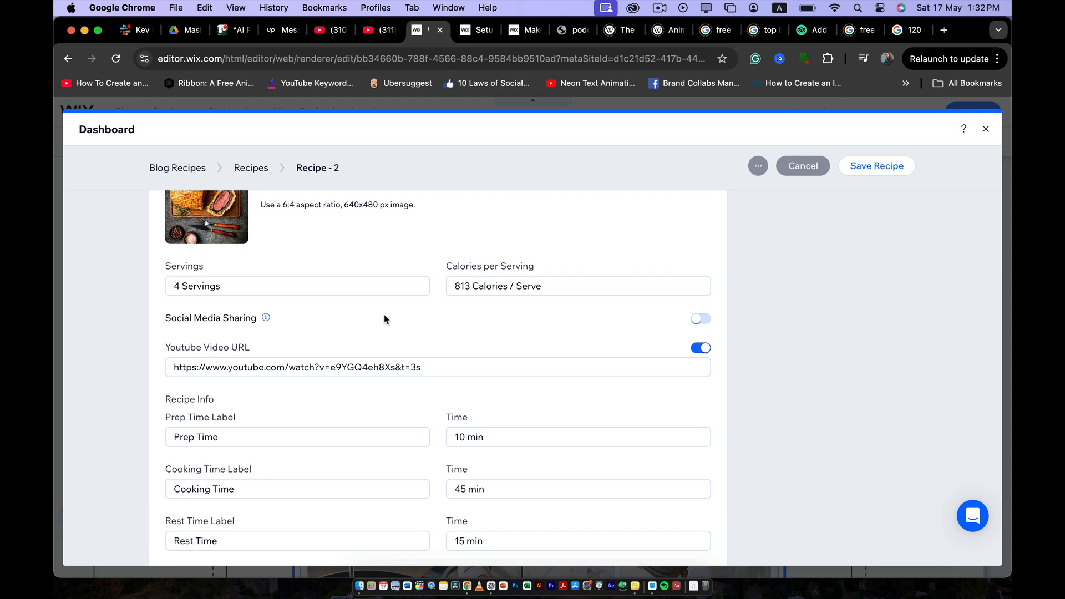
scroll(385, 316, down, 1)
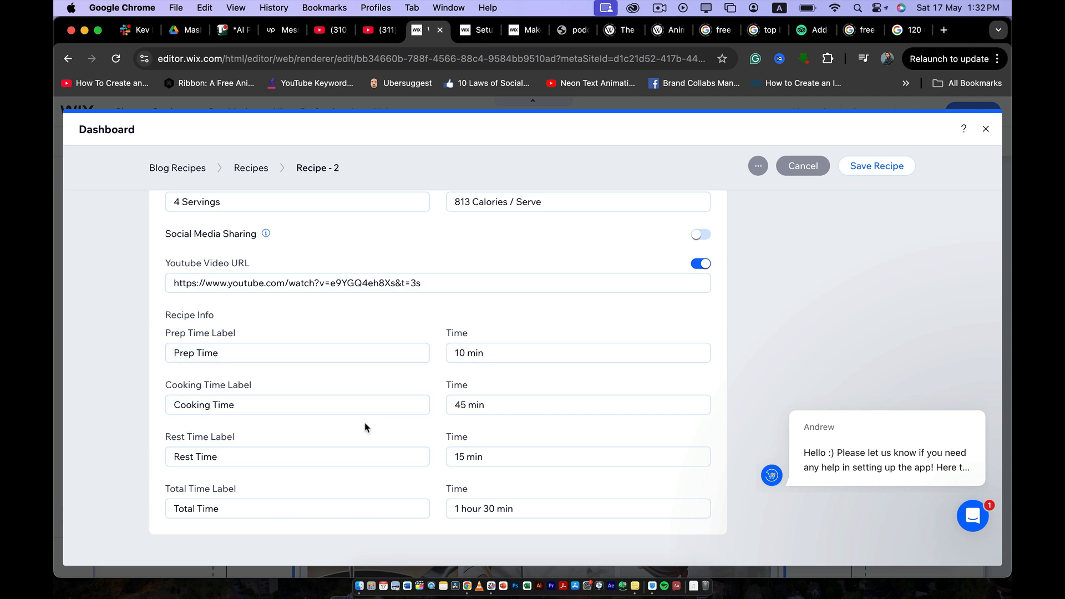
Recheck the header's description, image, servings, calories and video URL, along with the prep, cooking, rest and total time fields
scroll(371, 448, up, 3)
scroll(371, 447, up, 5)
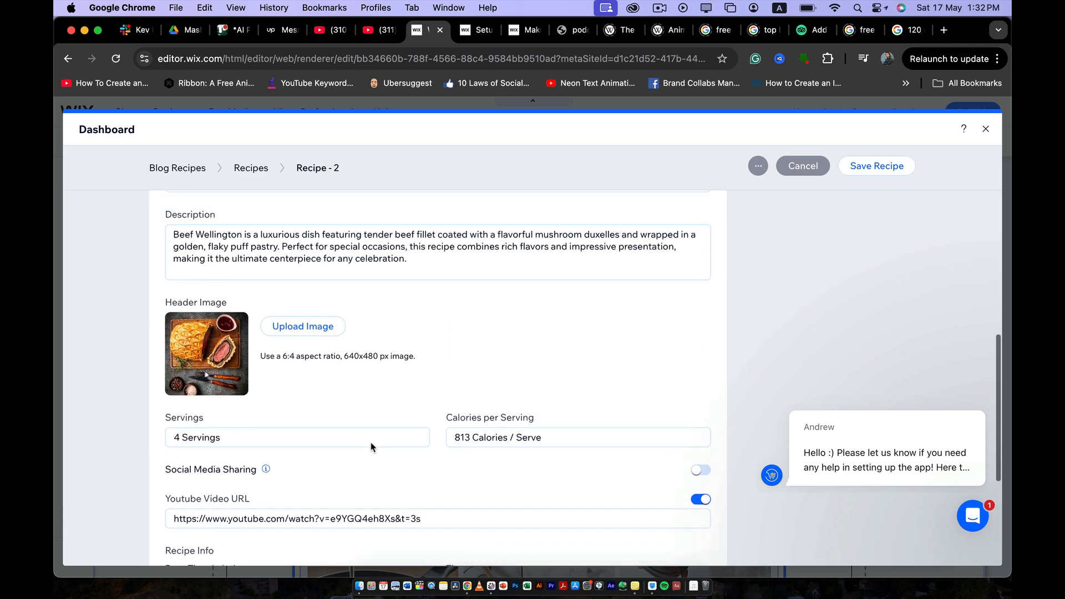
scroll(355, 443, down, 8)
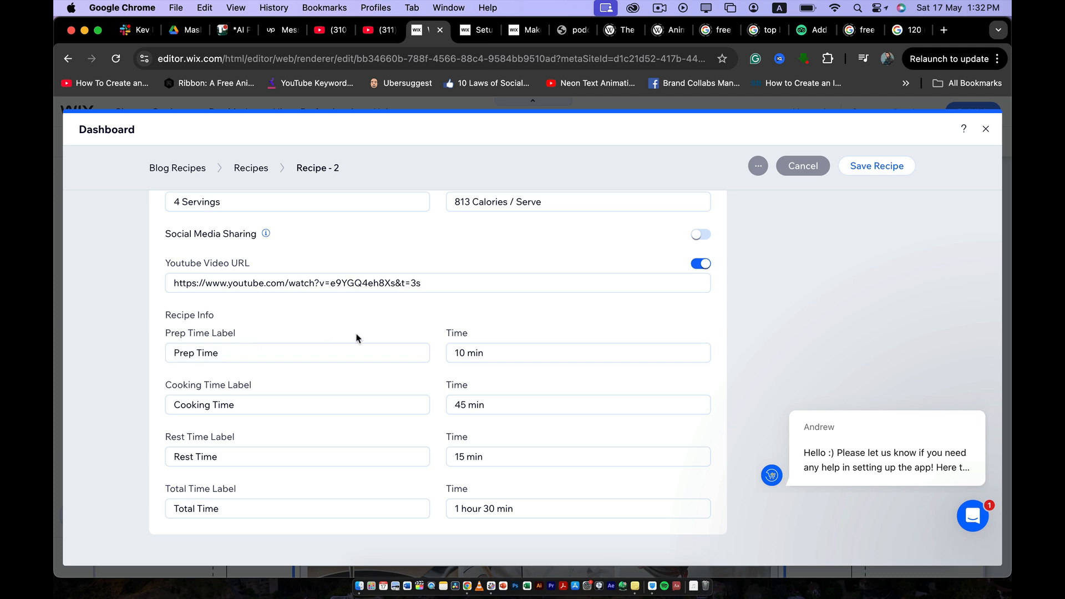
scroll(326, 413, up, 5)
scroll(325, 413, down, 5)
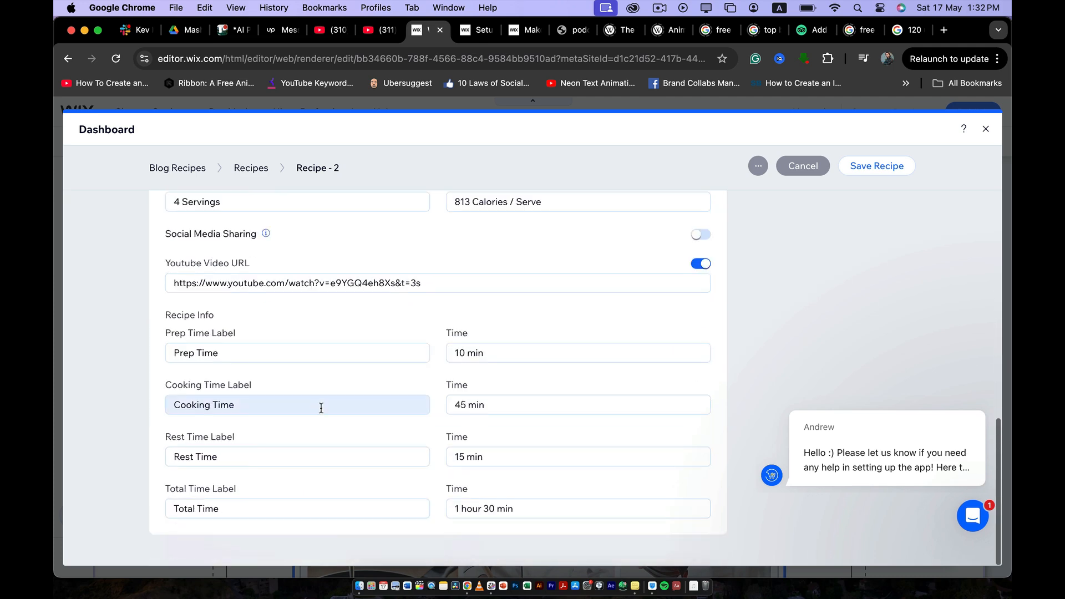
scroll(356, 456, up, 15)
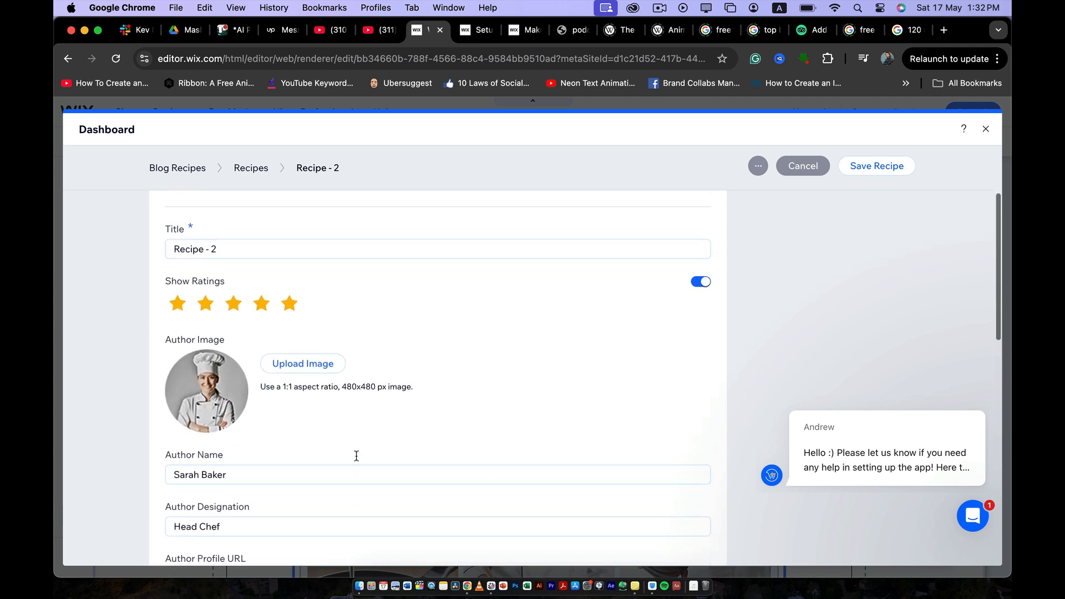
Examine the recipe's ingredients settings, including the Cups and Metric measurement units and the ingredient sections with their titles
click(297, 274)
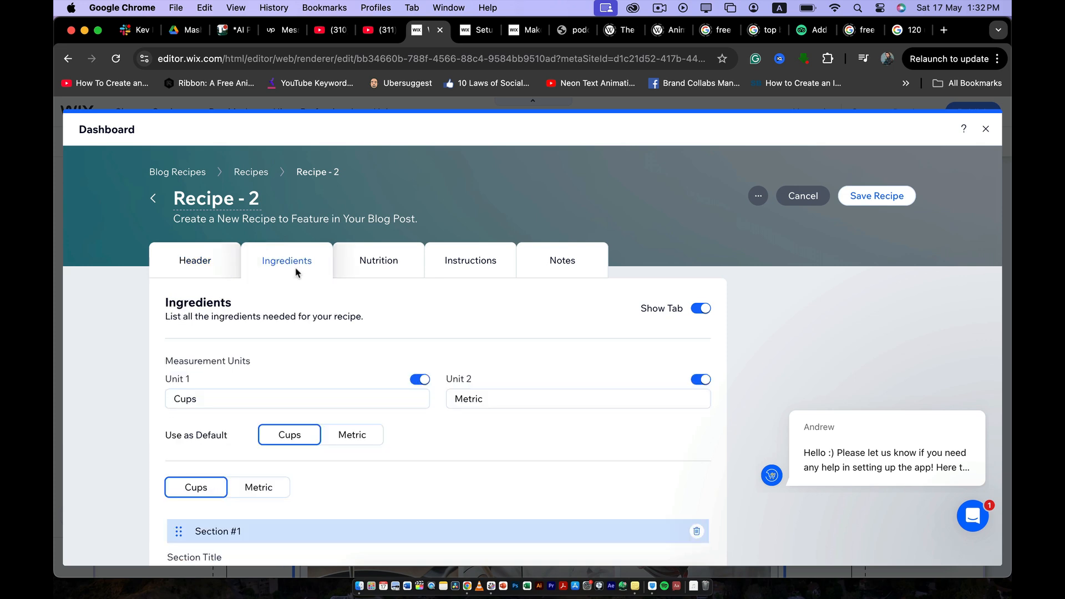
scroll(315, 377, down, 2)
scroll(314, 377, down, 12)
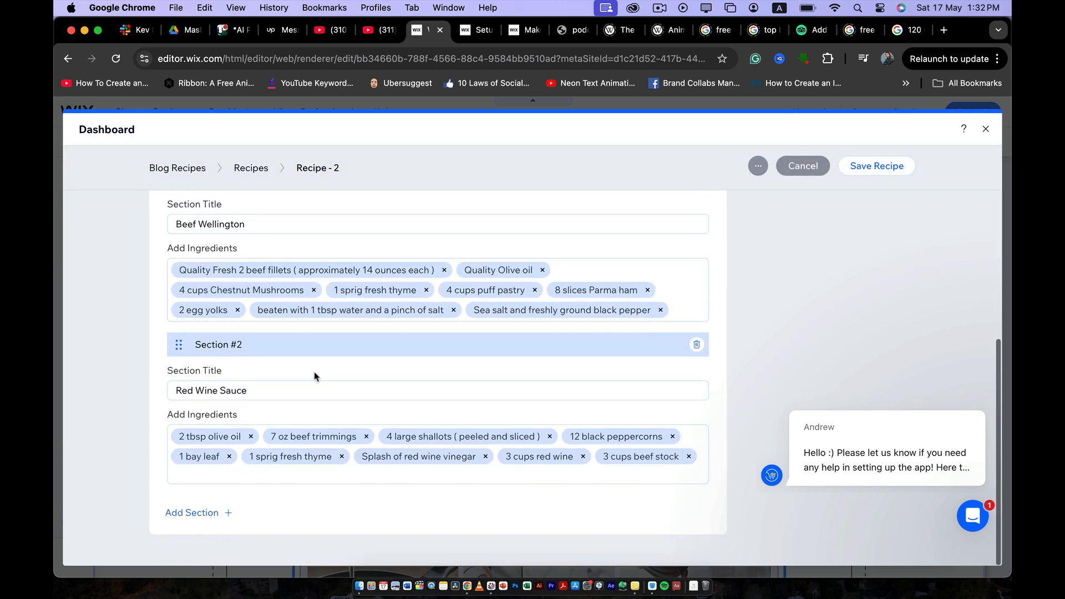
scroll(298, 454, up, 8)
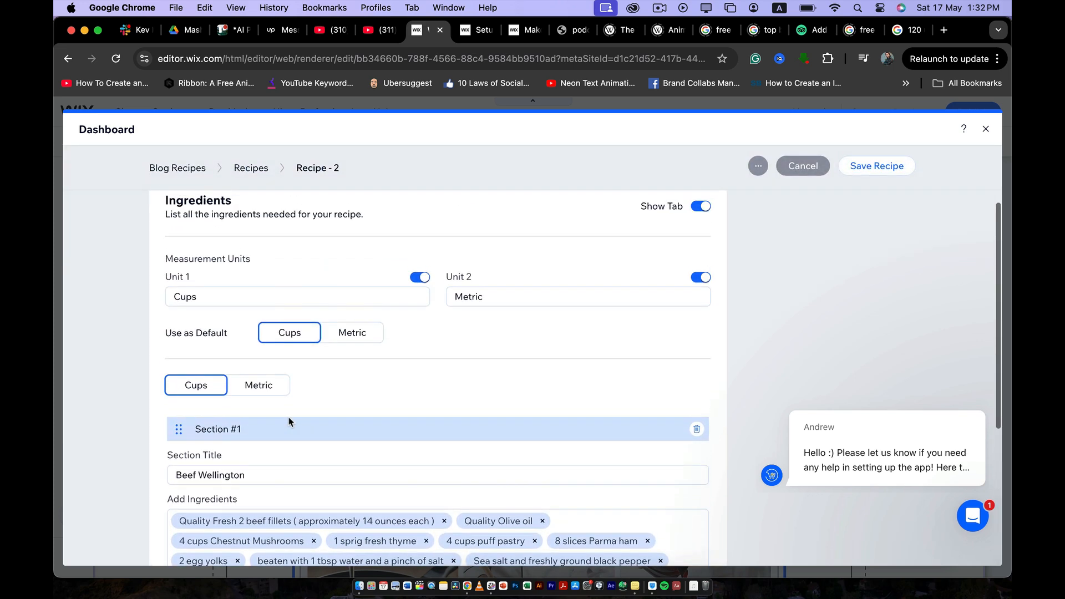
scroll(327, 379, up, 4)
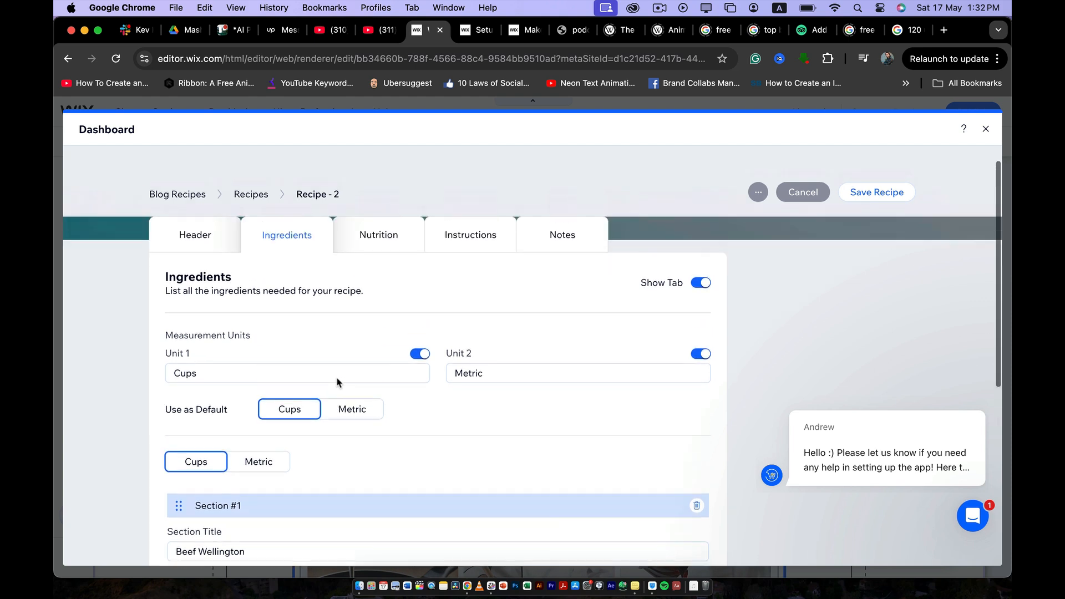
Examine the recipe's nutrition settings, including the nutrient names, their amounts and the AI recalculation option
click(377, 260)
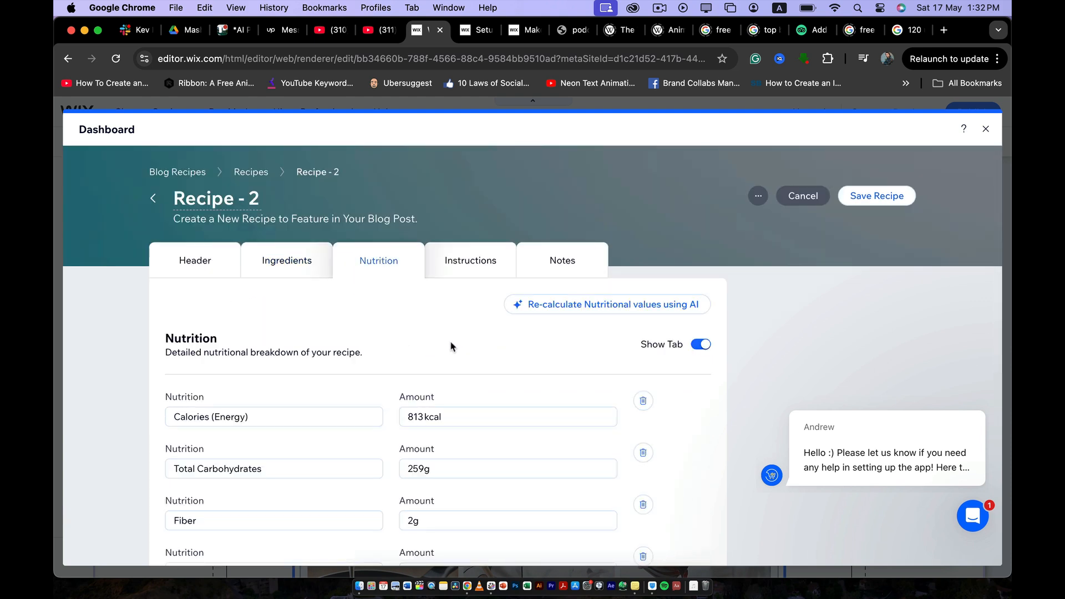
scroll(452, 344, down, 3)
scroll(438, 369, up, 3)
Examine the recipe's instruction steps and their image slots, and open the recipe's notes
click(465, 276)
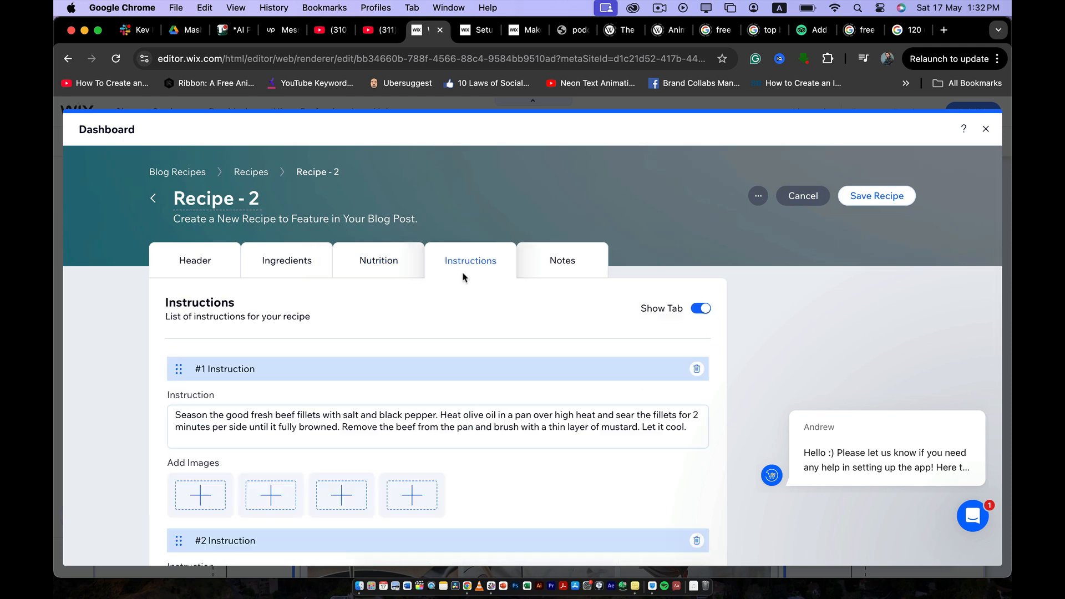
scroll(428, 347, down, 5)
click(321, 444)
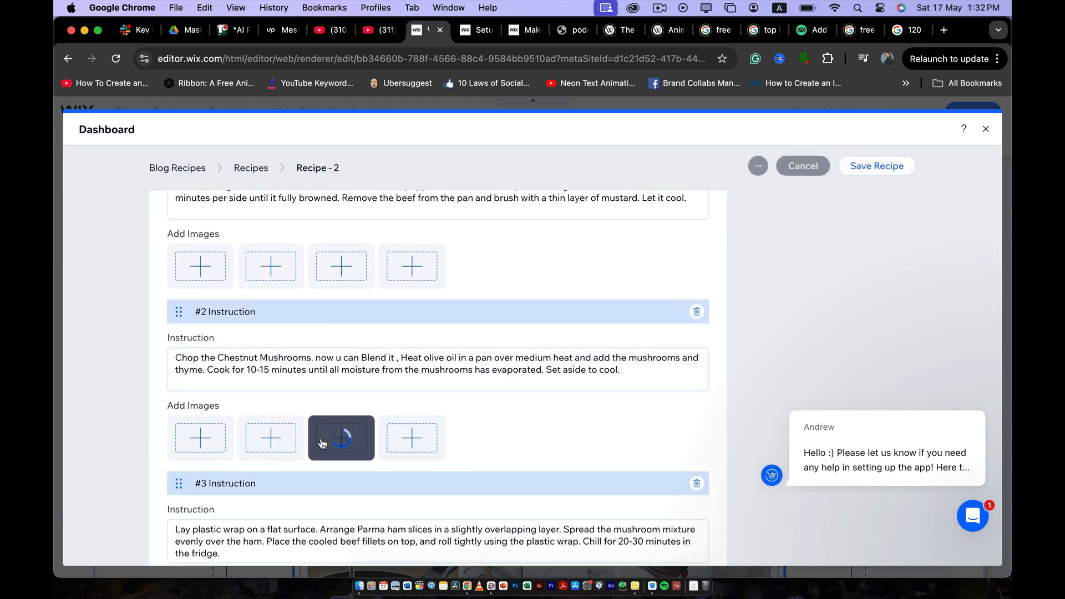
scroll(328, 444, up, 5)
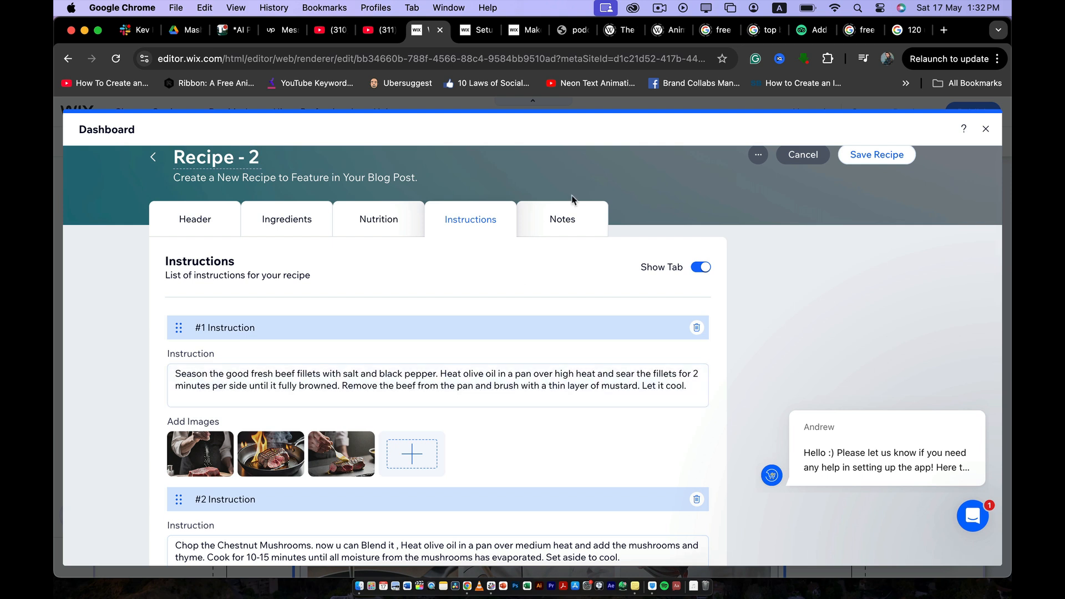
click(562, 217)
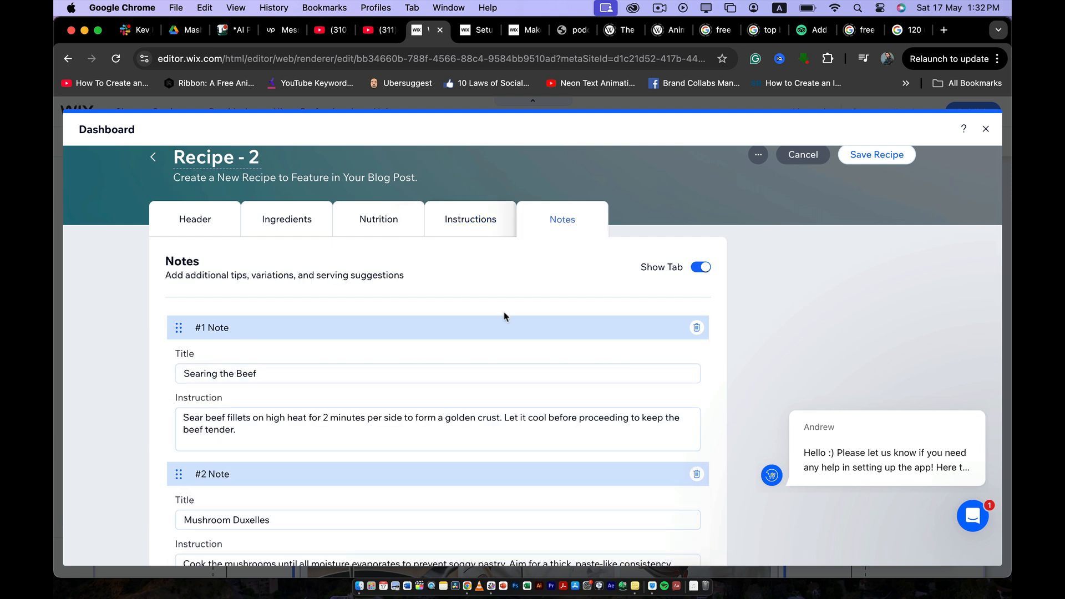